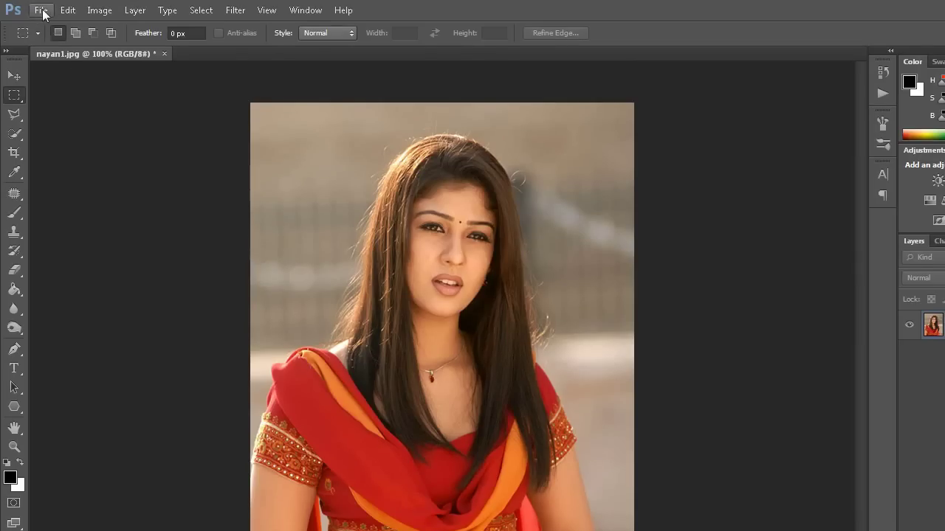
Open the File menu over nayan1.jpg, dismiss it, then bring it back up.
click(41, 11)
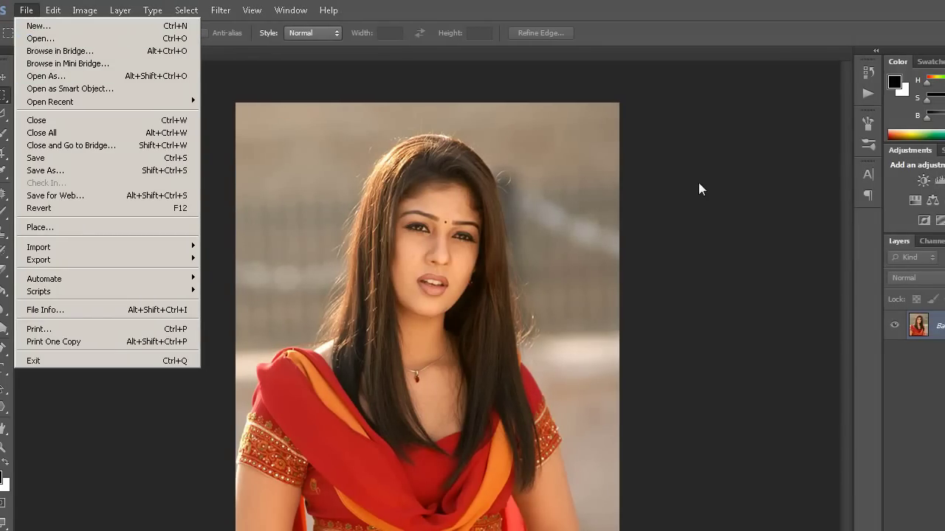
click(698, 182)
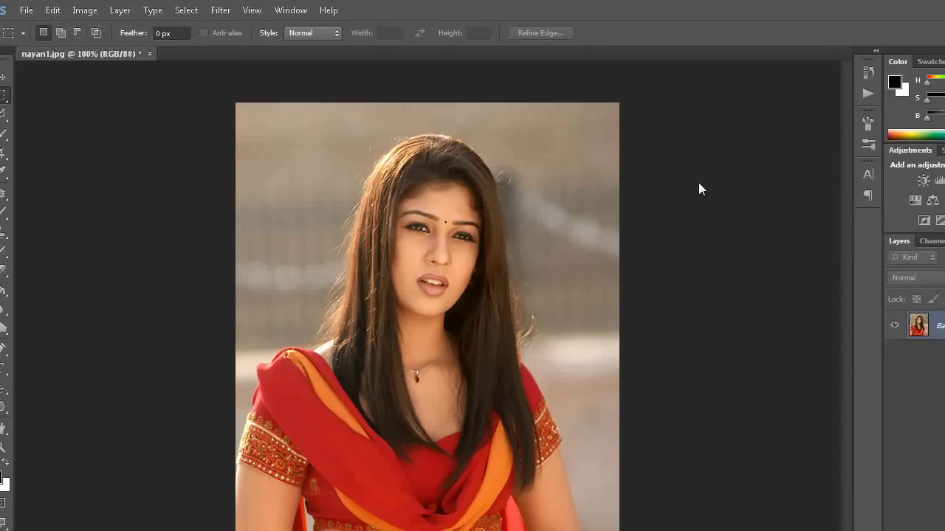
click(41, 13)
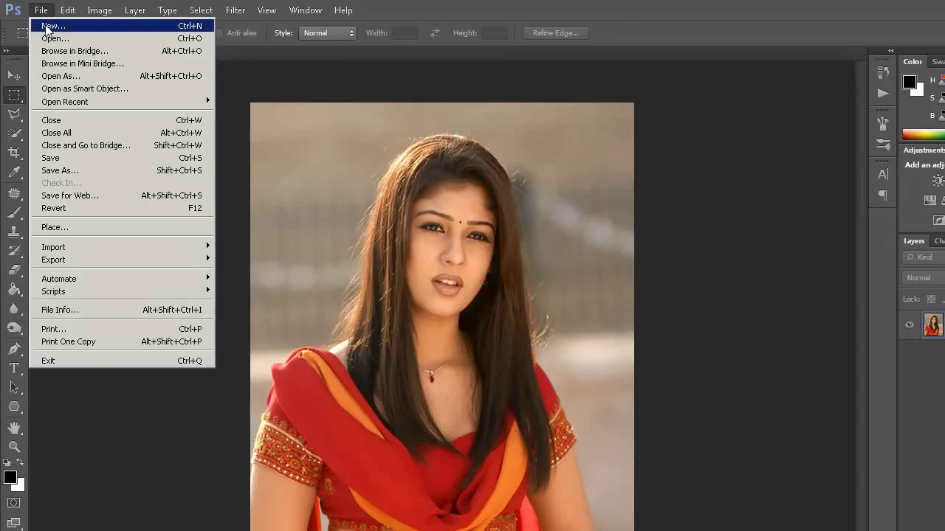
Create a new 1.5 × 2 inch document at 300 pixels/inch.
click(49, 26)
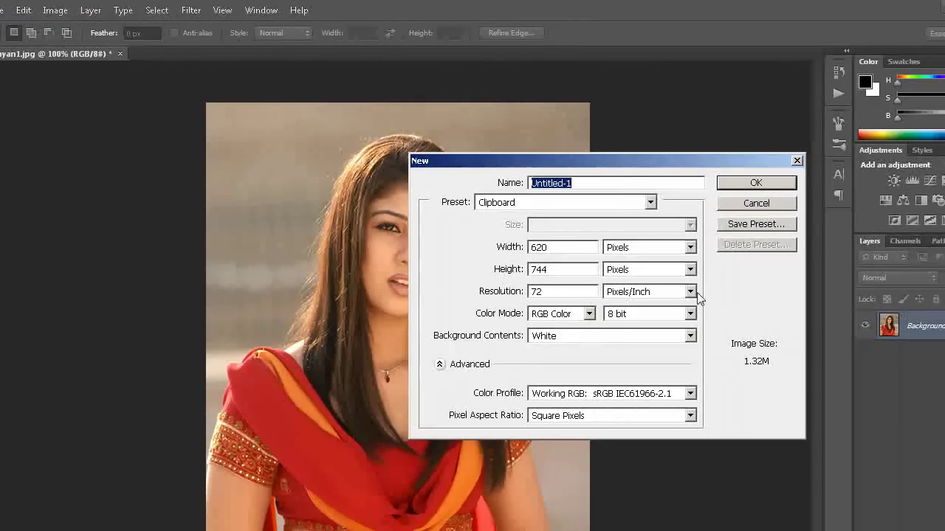
click(691, 248)
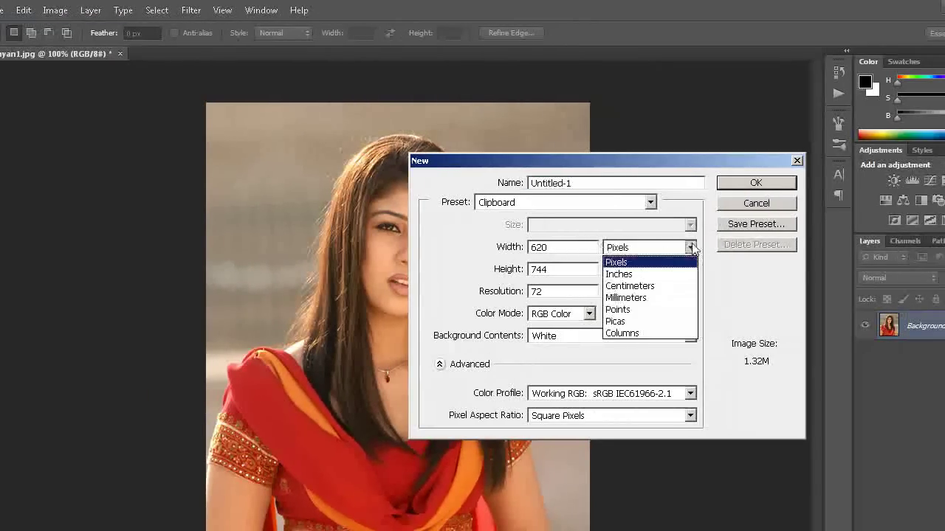
click(626, 274)
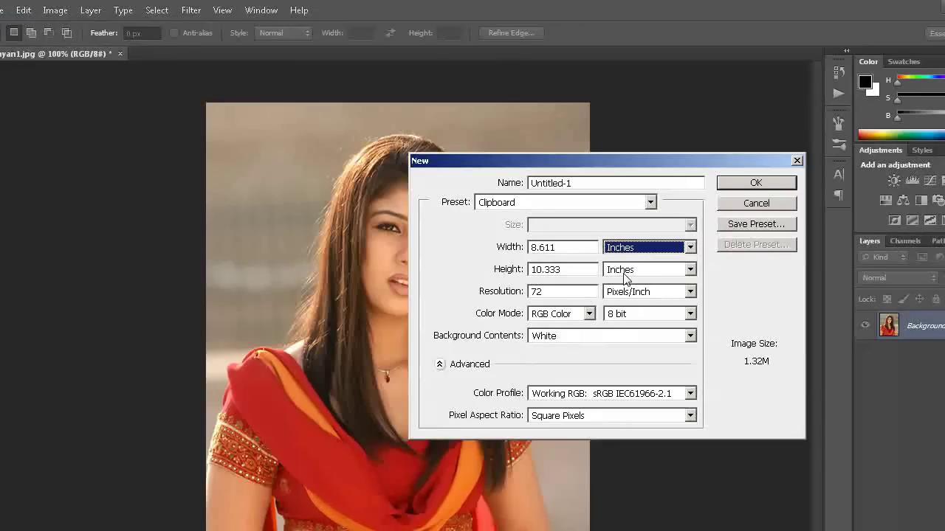
click(585, 246)
key(BackSpace)
text(1.5)
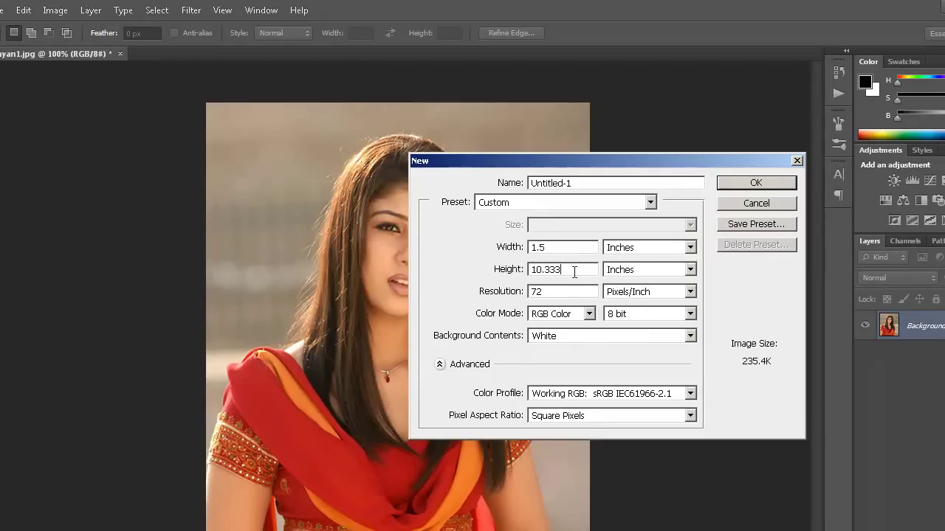
key(BackSpace)
key(BackSpace)
key(BackSpace)
key(BackSpace)
key(BackSpace)
text(300)
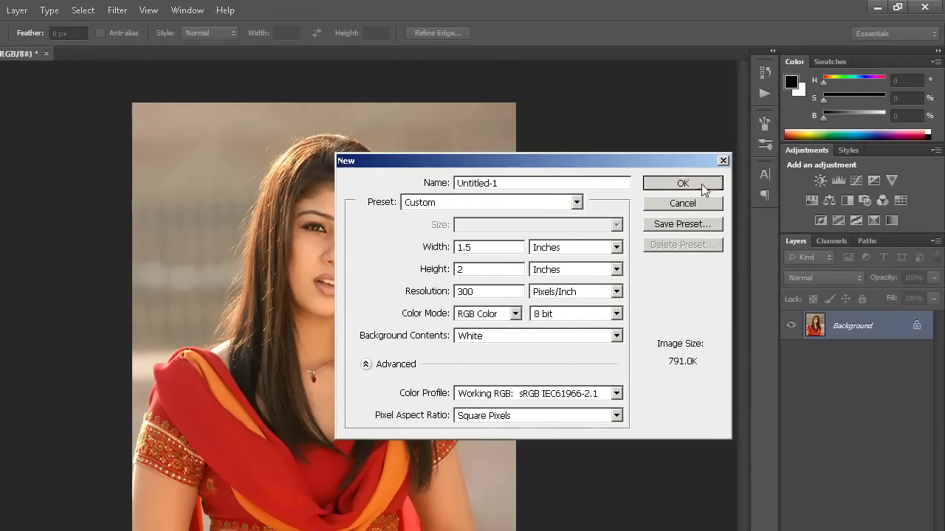
click(738, 183)
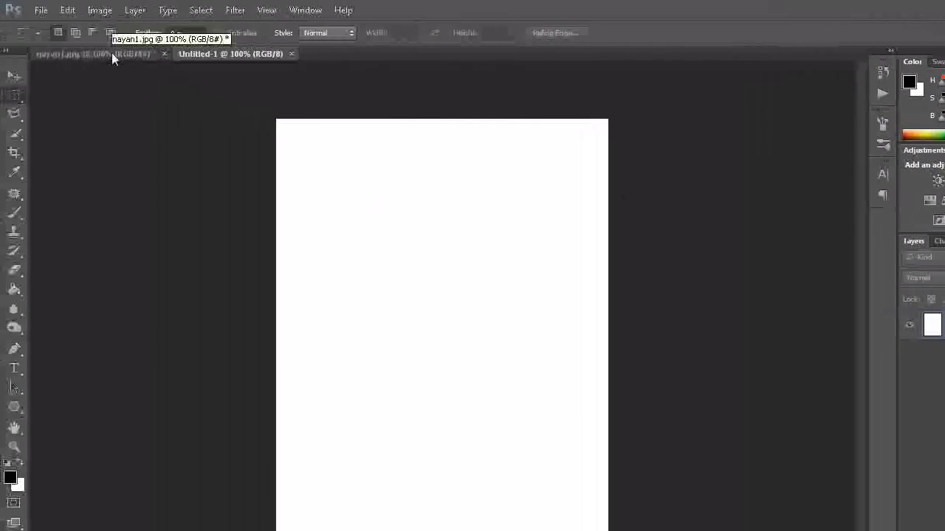
Copy the whole nayan1.jpg portrait and paste it into Untitled-1.
click(112, 53)
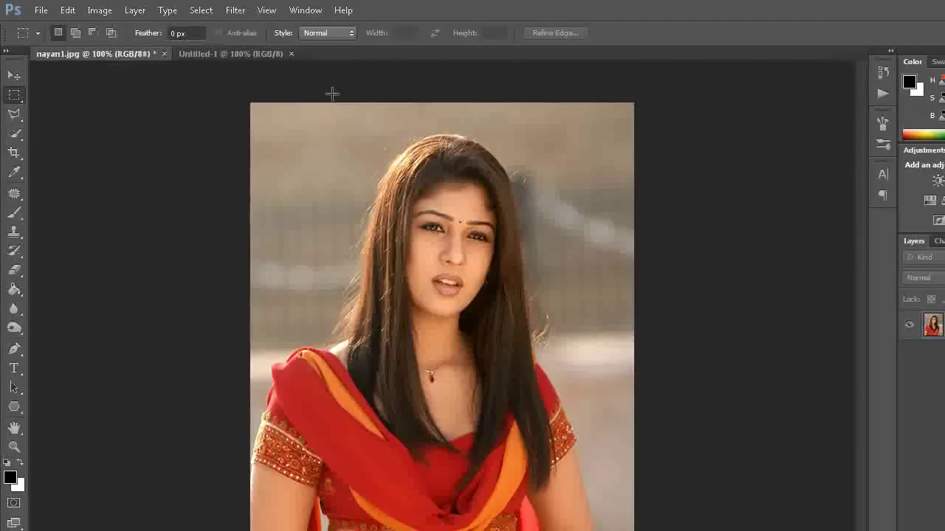
click(201, 10)
click(200, 25)
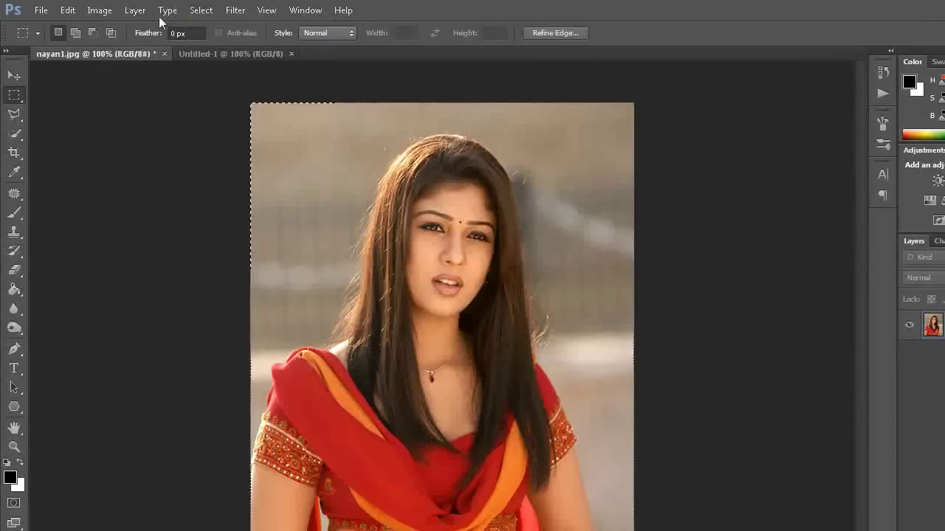
click(66, 9)
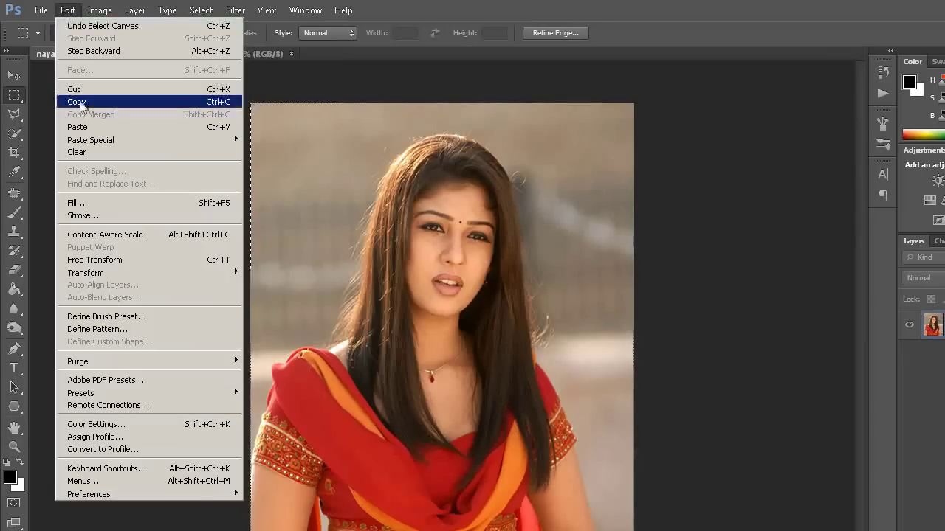
click(76, 101)
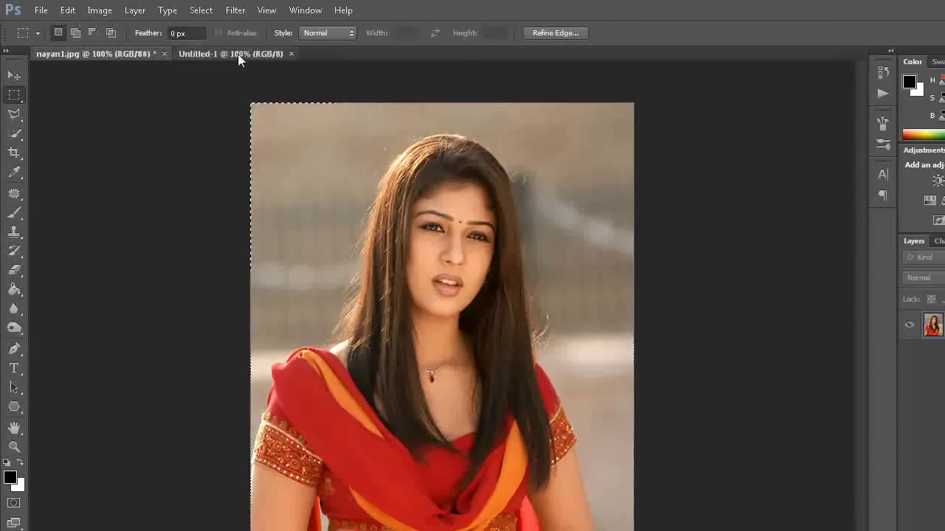
click(238, 54)
click(74, 12)
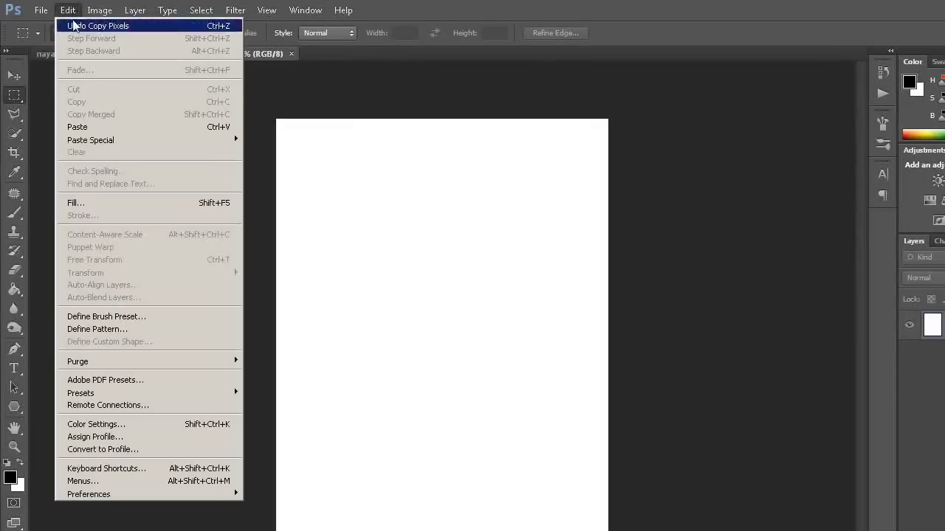
click(77, 127)
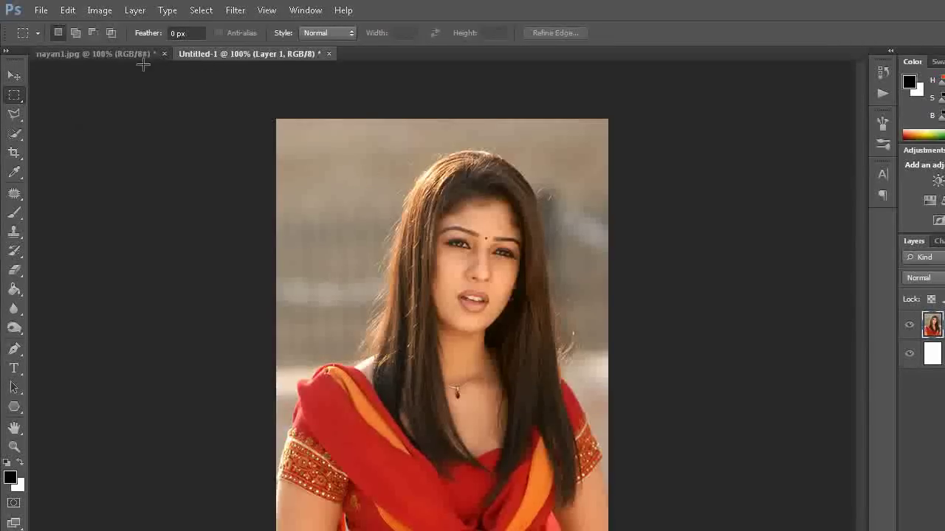
Close nayan1.jpg without saving its changes.
click(116, 54)
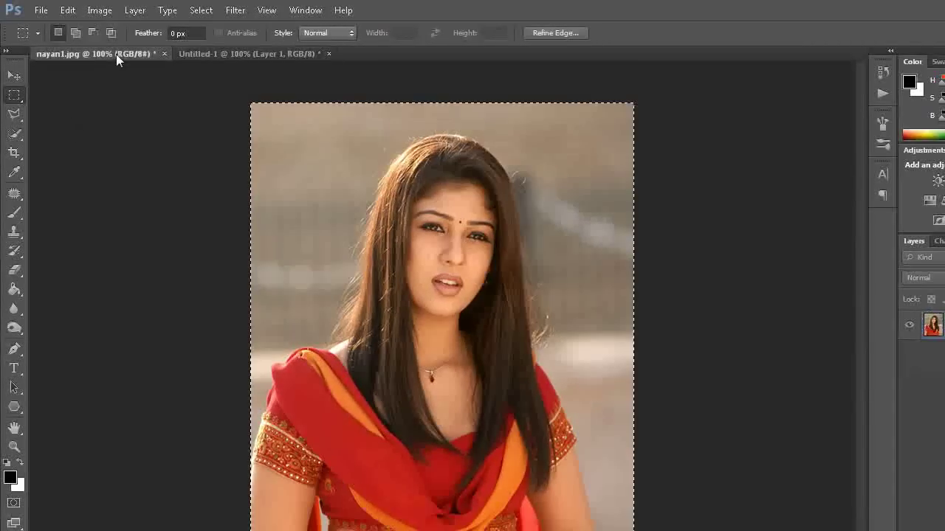
click(164, 54)
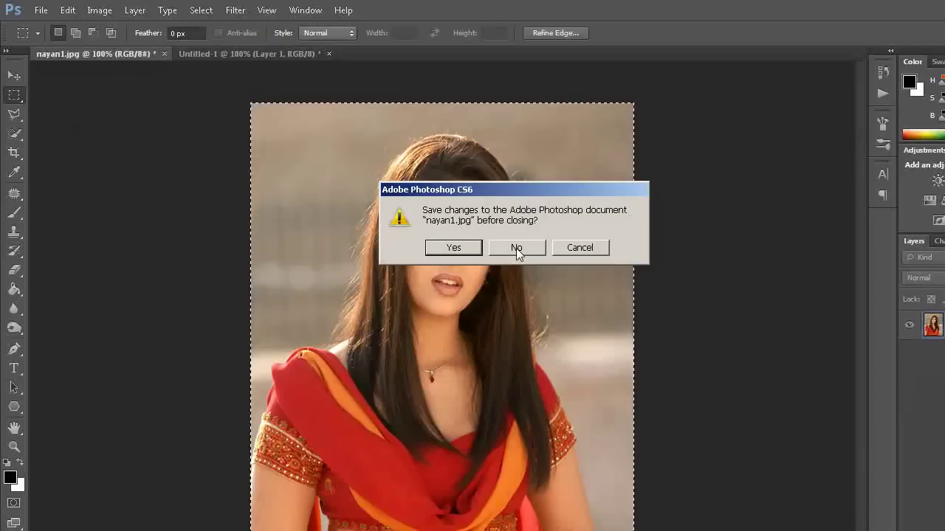
click(516, 248)
click(14, 76)
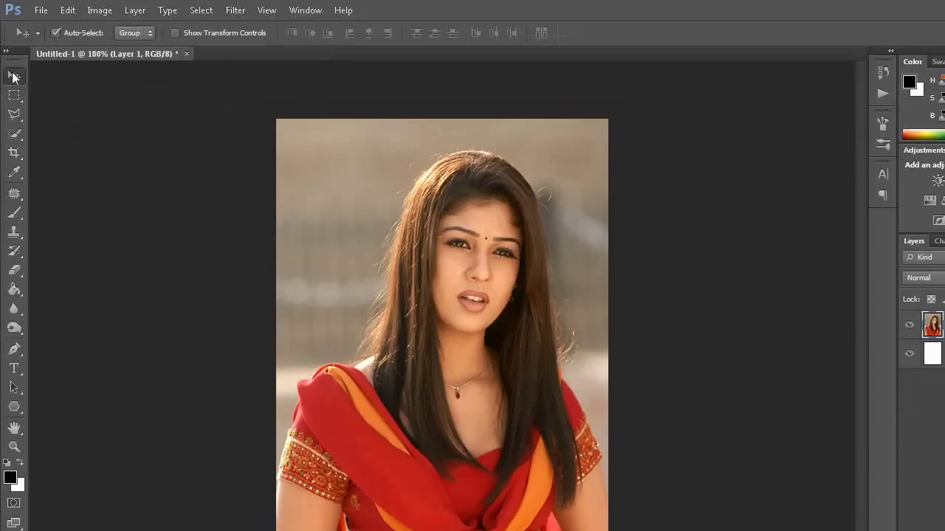
Nudge the photo up-left, then select its edge strip by inverting an inset rectangle.
mouse_move(476, 369)
mouse_down()
mouse_move(451, 344)
mouse_move(458, 351)
mouse_up()
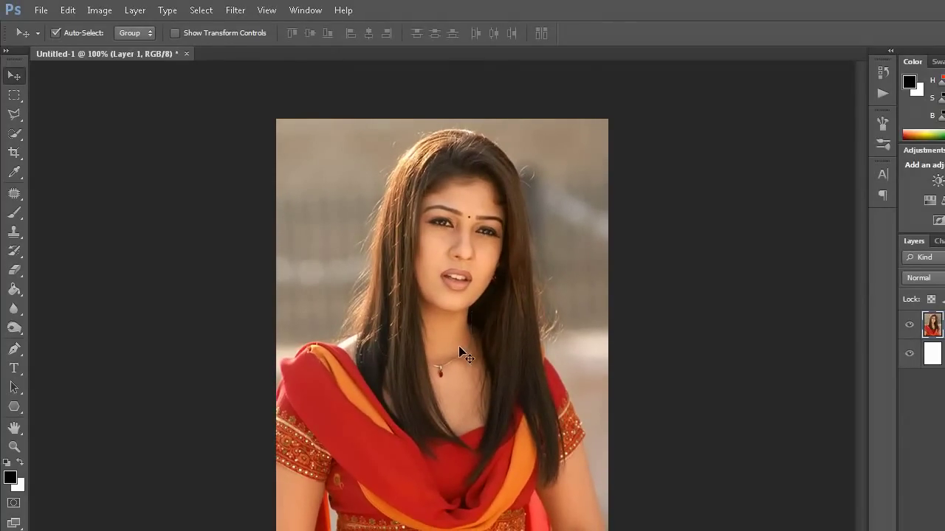
click(14, 95)
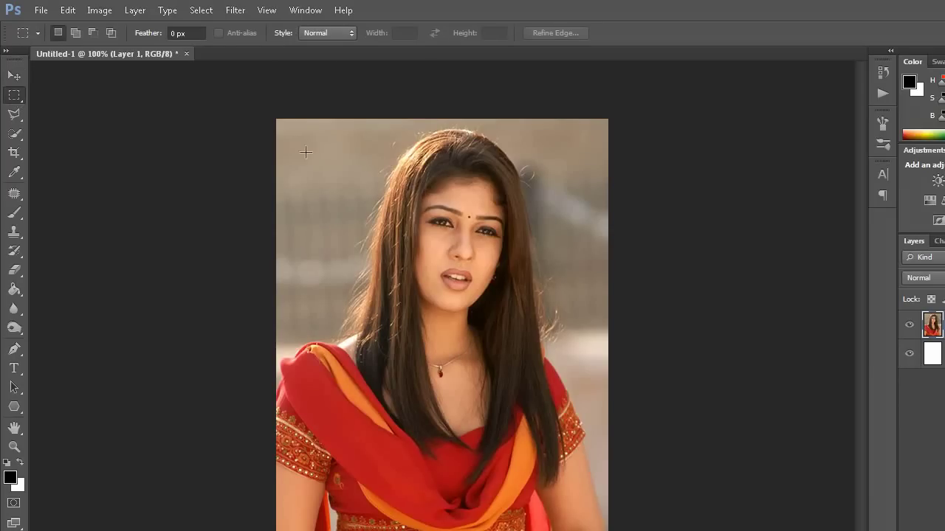
drag(287, 127, 599, 422)
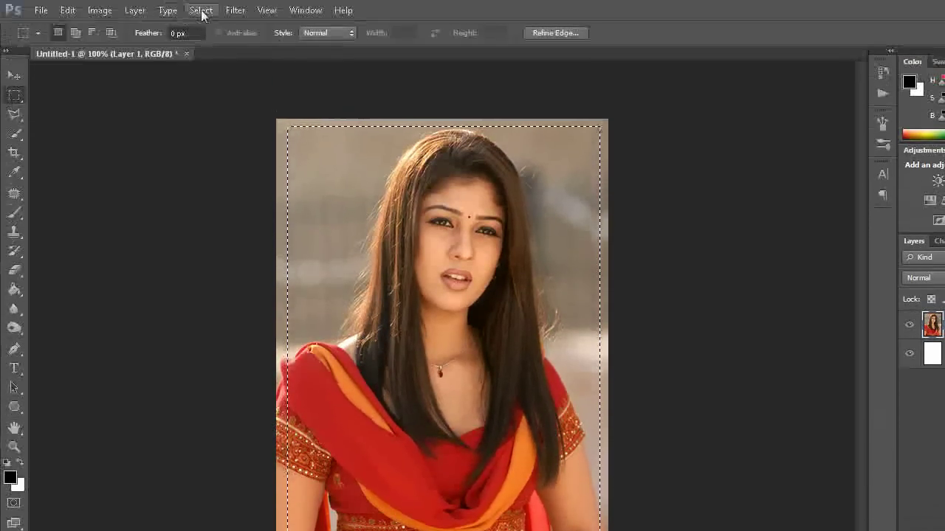
click(201, 11)
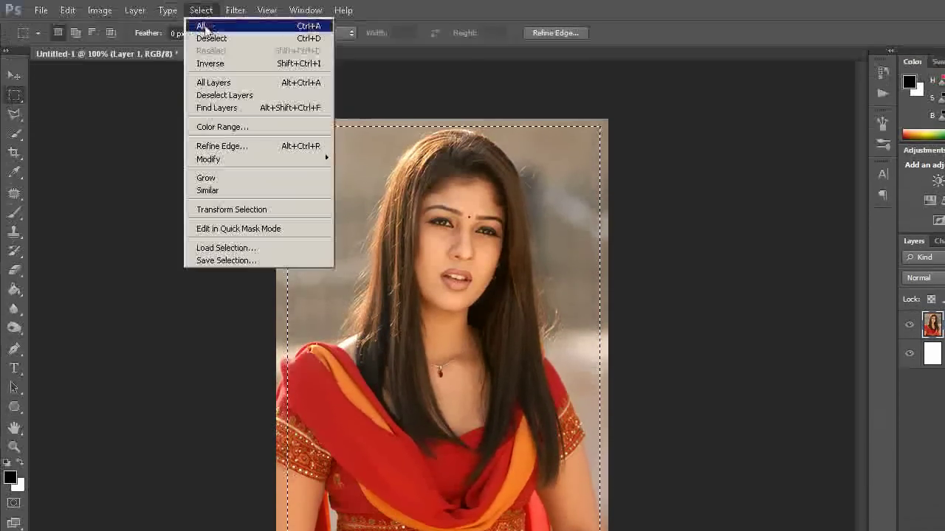
click(209, 64)
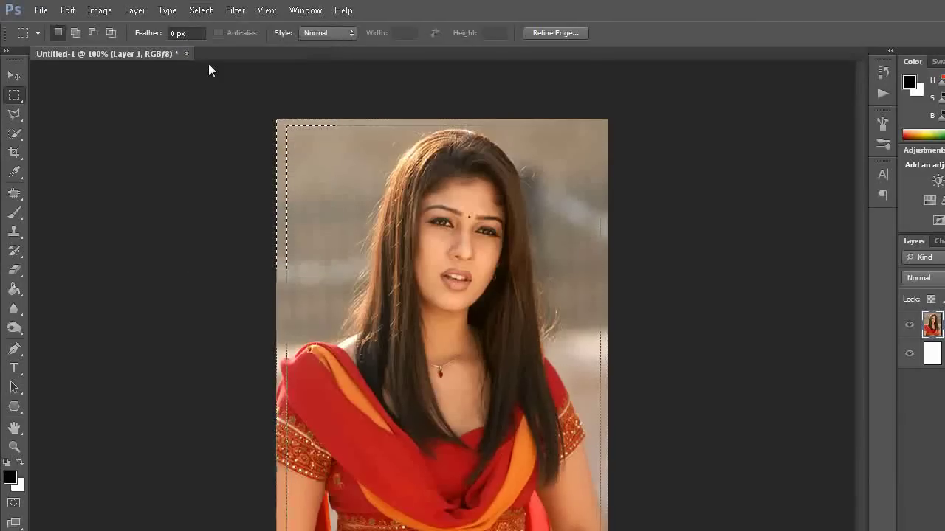
click(67, 12)
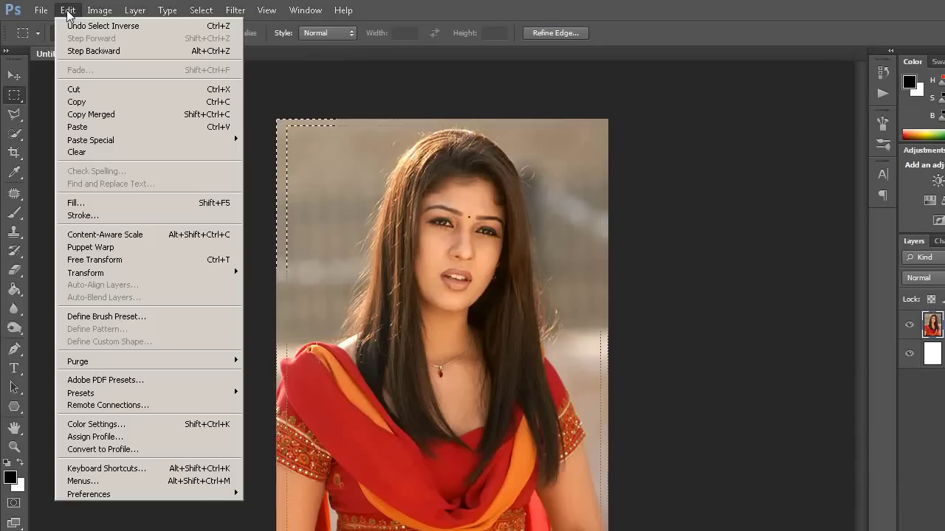
Fill the selected border strip with near-white colour #f4f5fa.
click(68, 200)
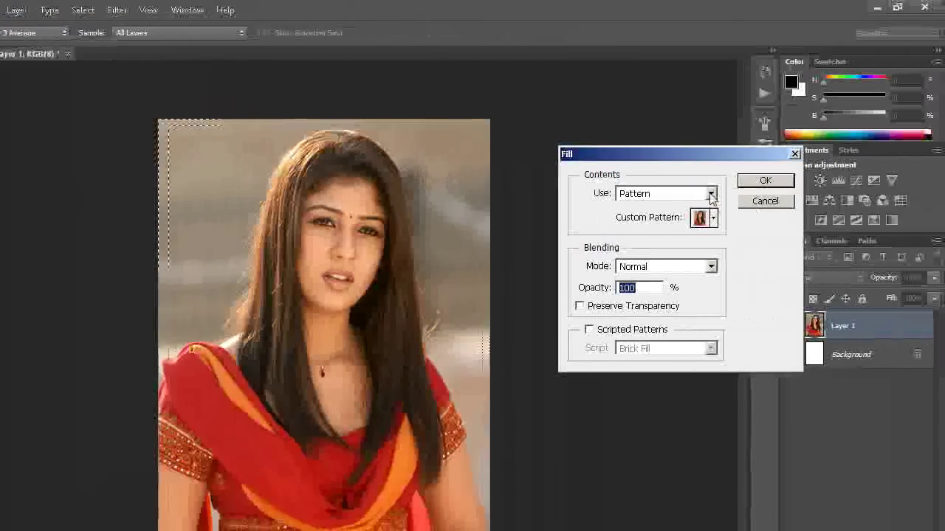
click(818, 195)
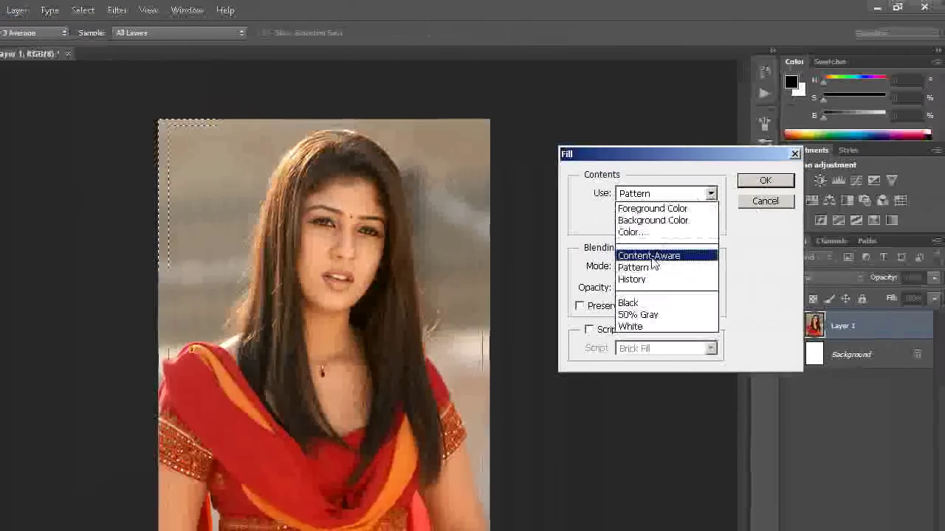
click(633, 231)
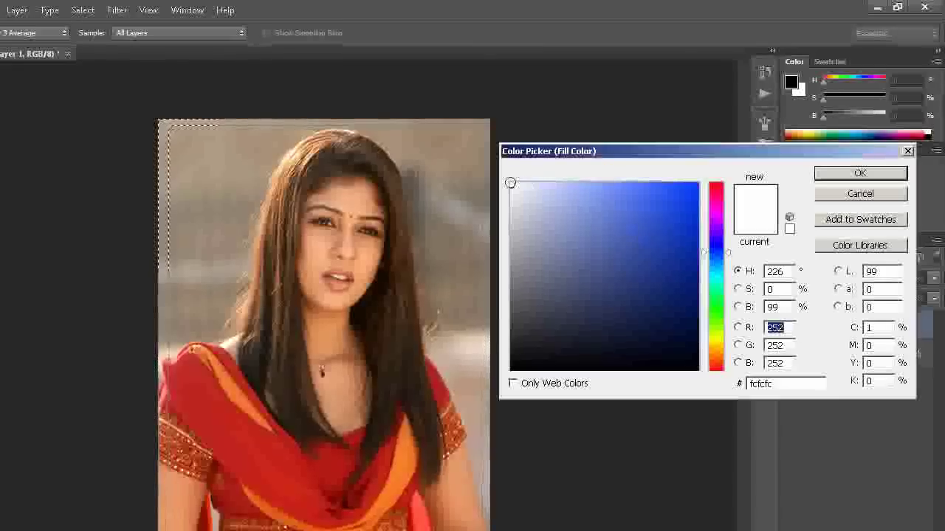
click(514, 185)
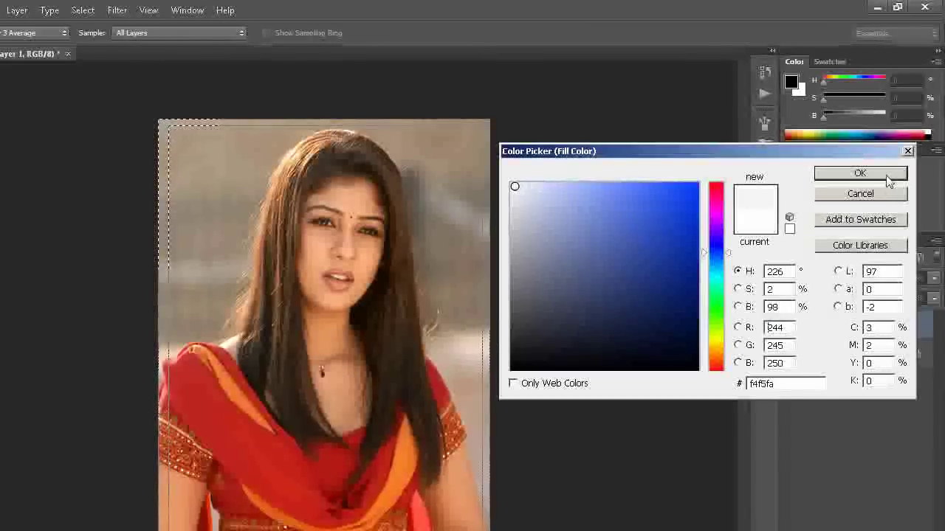
click(887, 176)
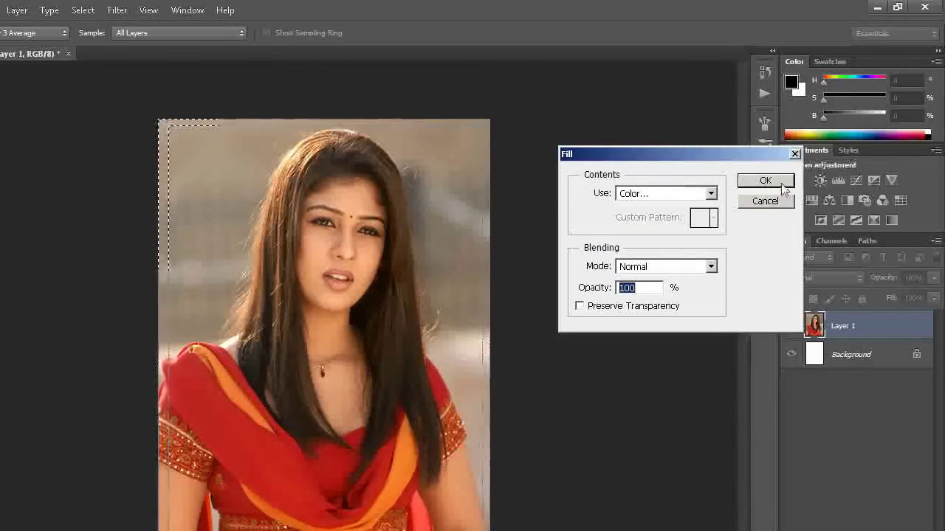
click(781, 181)
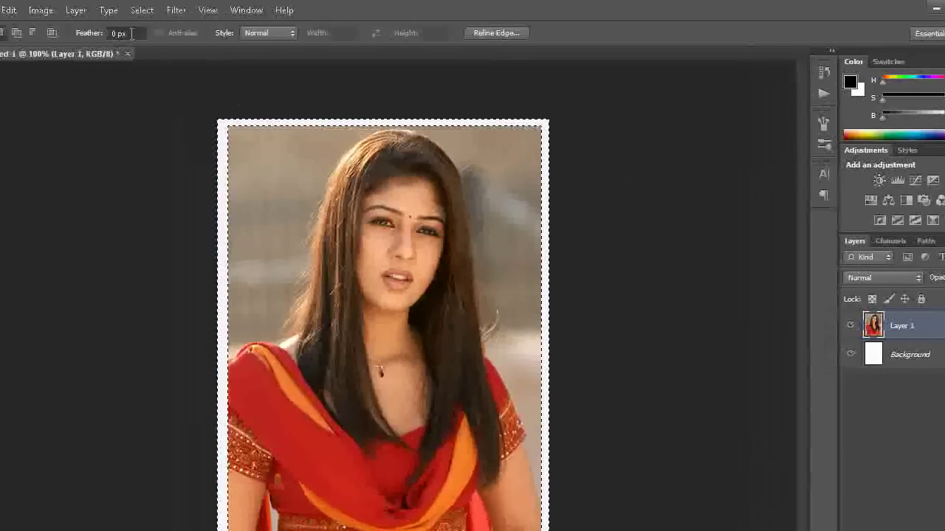
click(201, 10)
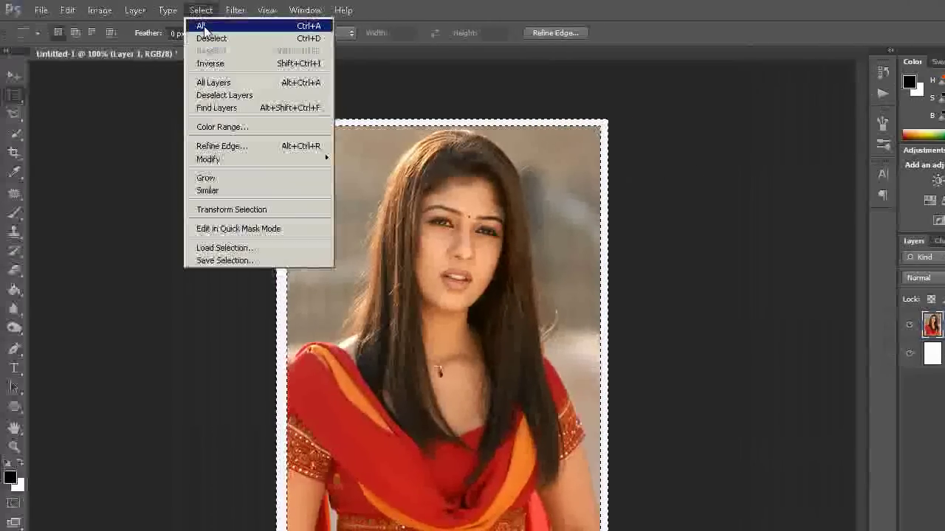
Deselect and define the white-framed portrait as a pattern named Pattern 1.
click(211, 39)
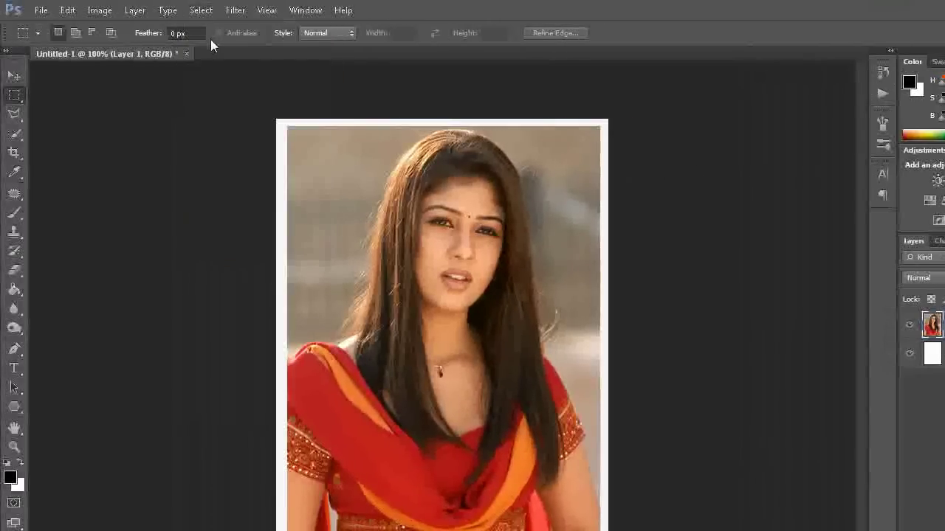
click(67, 10)
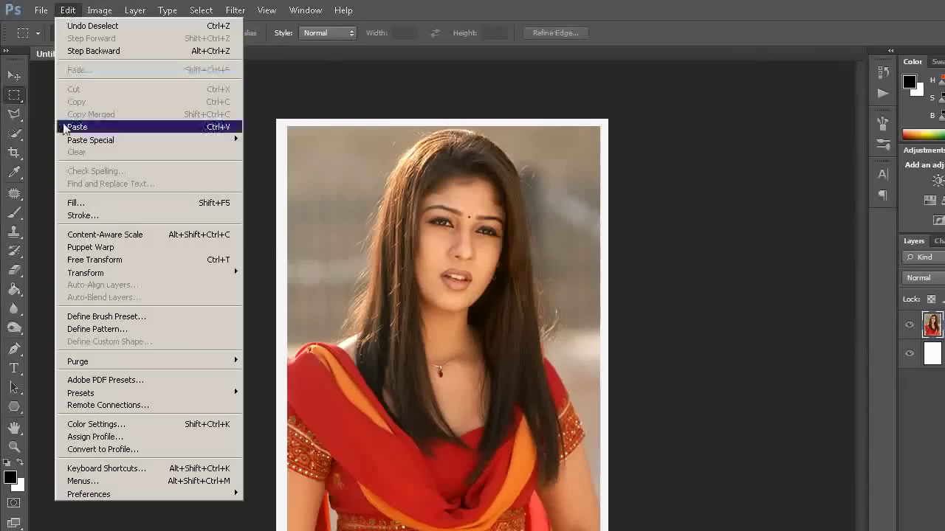
click(87, 329)
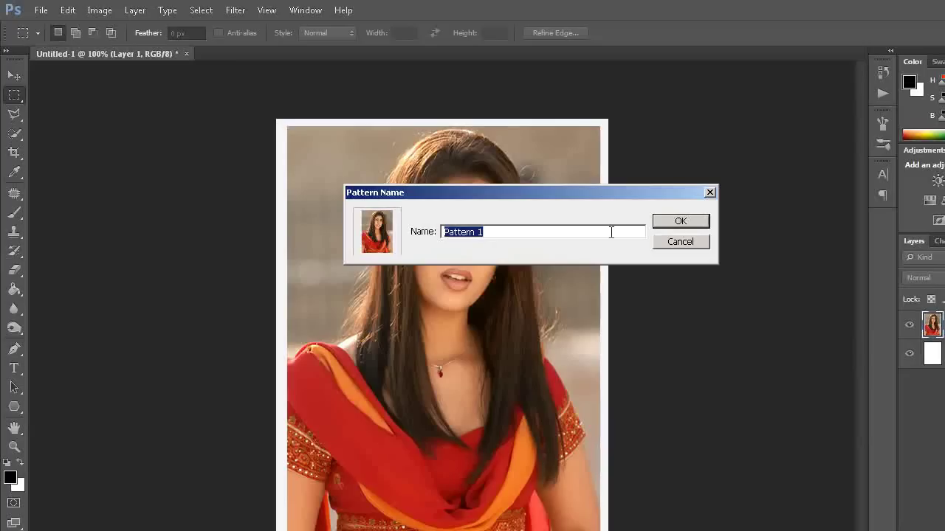
click(680, 223)
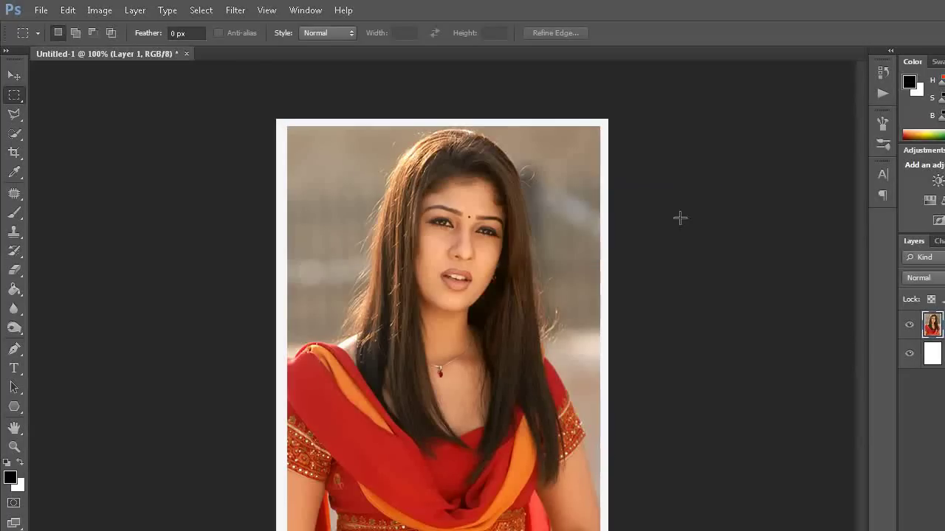
click(42, 13)
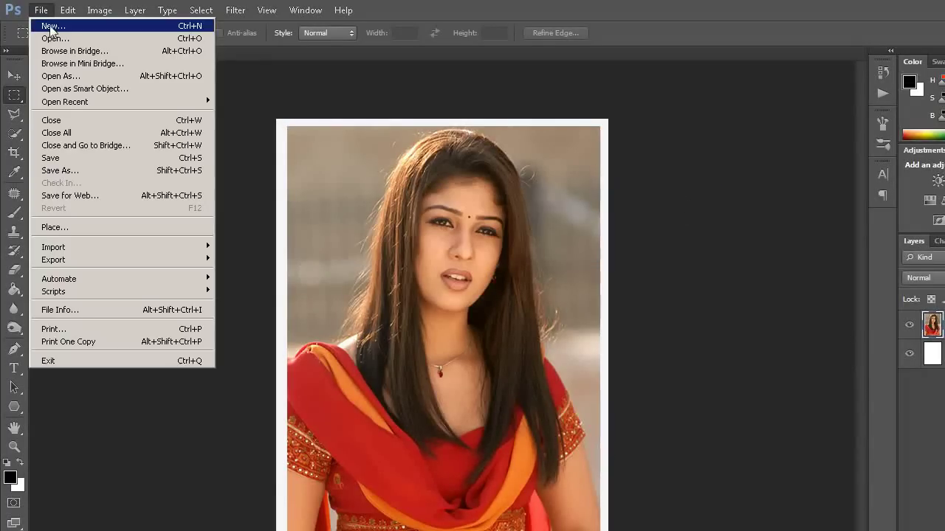
Create a new 6 × 4 inch document at 300 pixels/inch.
click(52, 27)
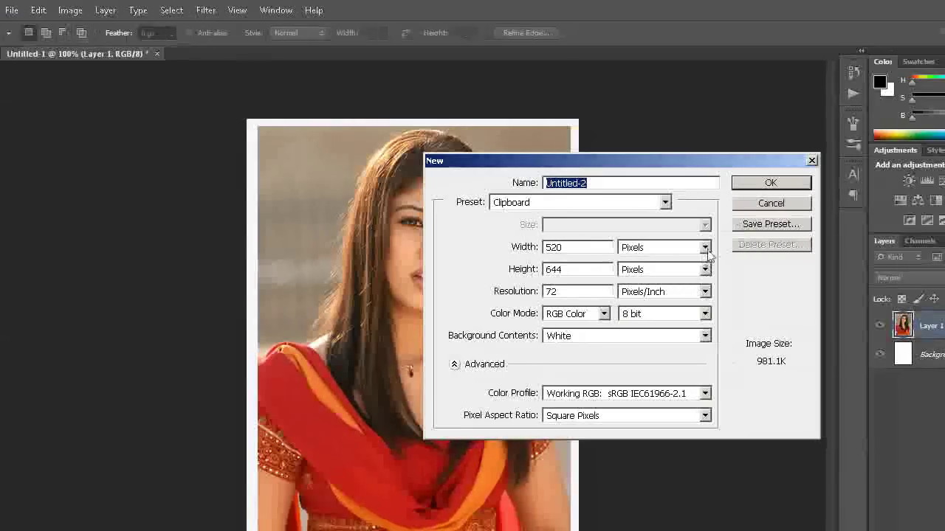
click(705, 247)
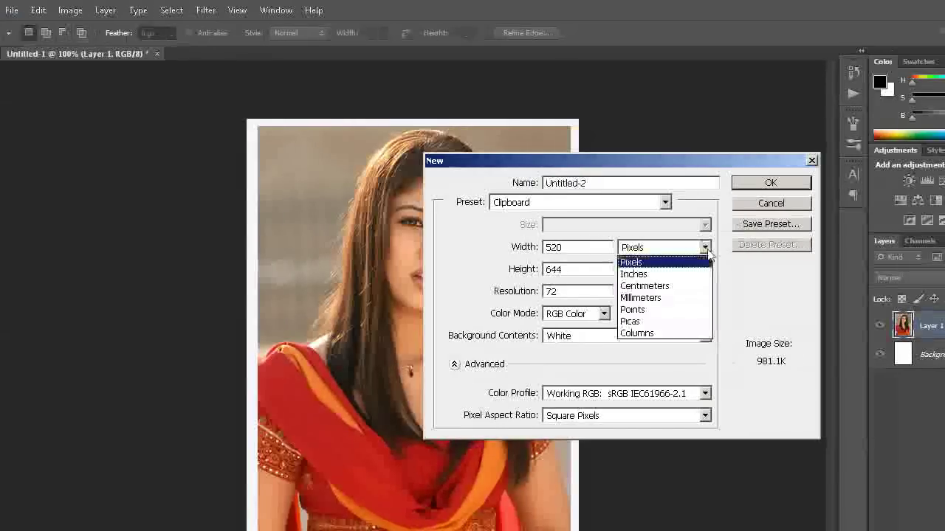
click(641, 275)
click(609, 247)
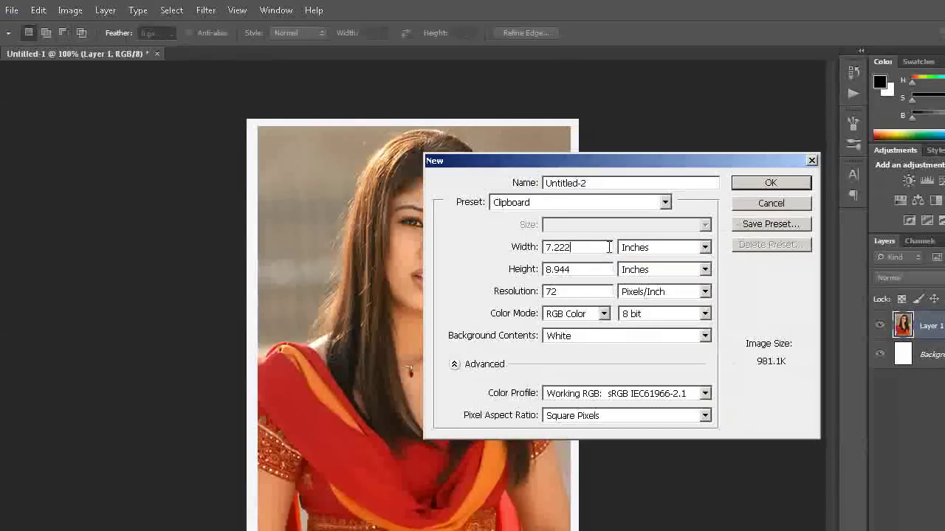
key(BackSpace)
key(BackSpace)
key(BackSpace)
key(BackSpace)
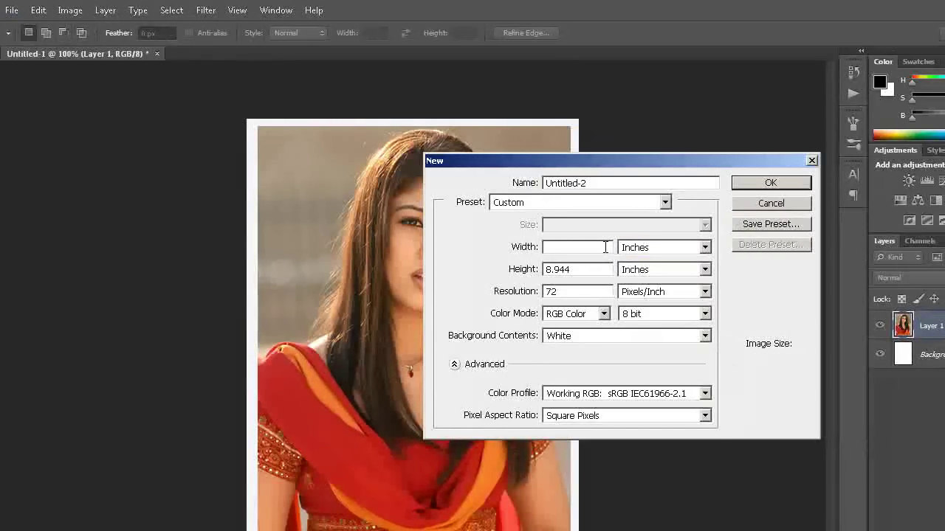
text(6)
click(593, 270)
key(BackSpace)
key(BackSpace)
key(BackSpace)
key(BackSpace)
text(4)
click(565, 291)
key(BackSpace)
key(BackSpace)
text(300)
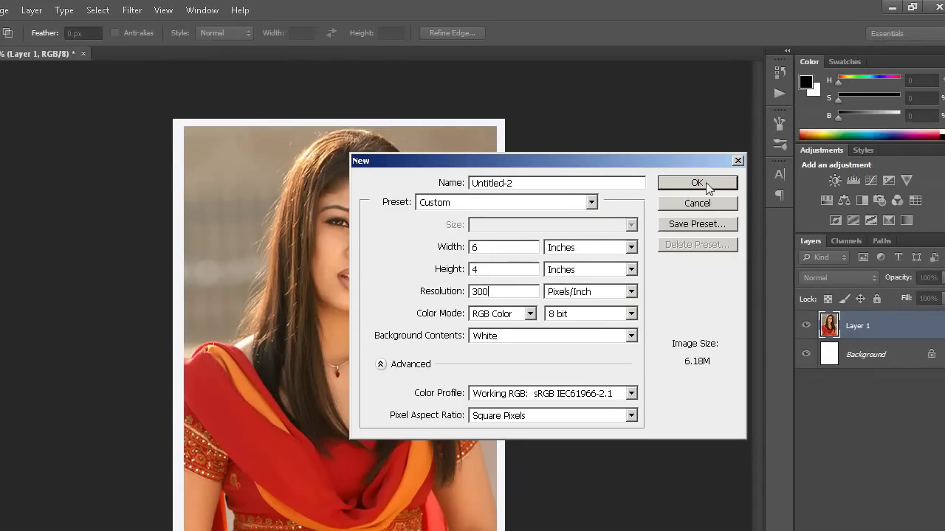
click(771, 182)
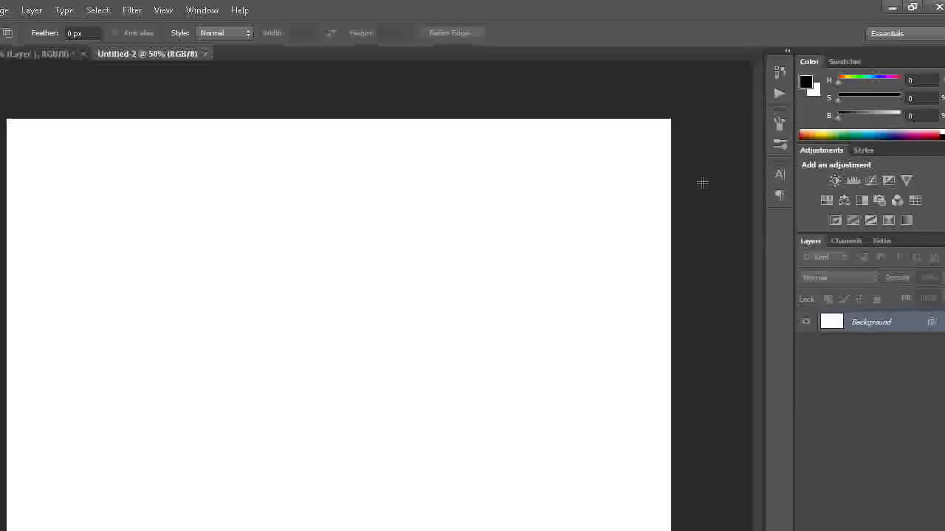
Fill Untitled-2 with Pattern 1, tiling the bordered portrait across the page.
click(67, 9)
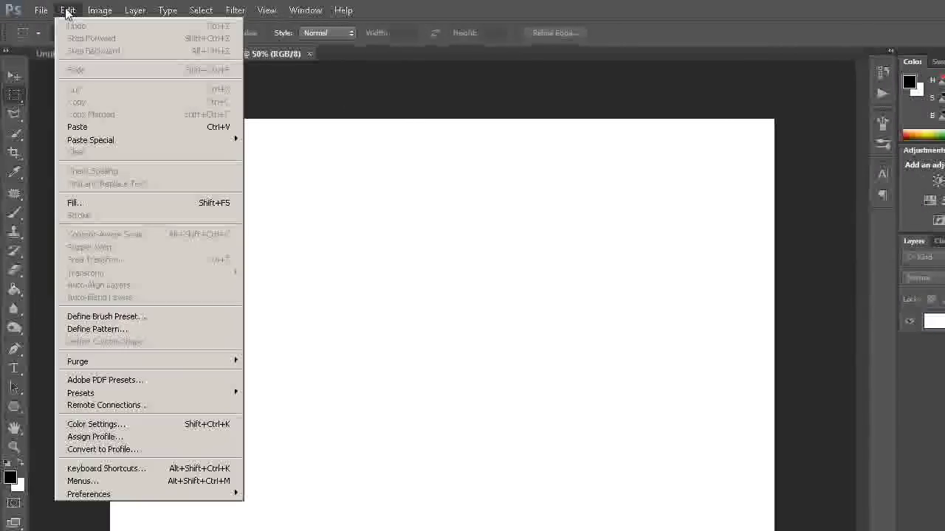
click(73, 203)
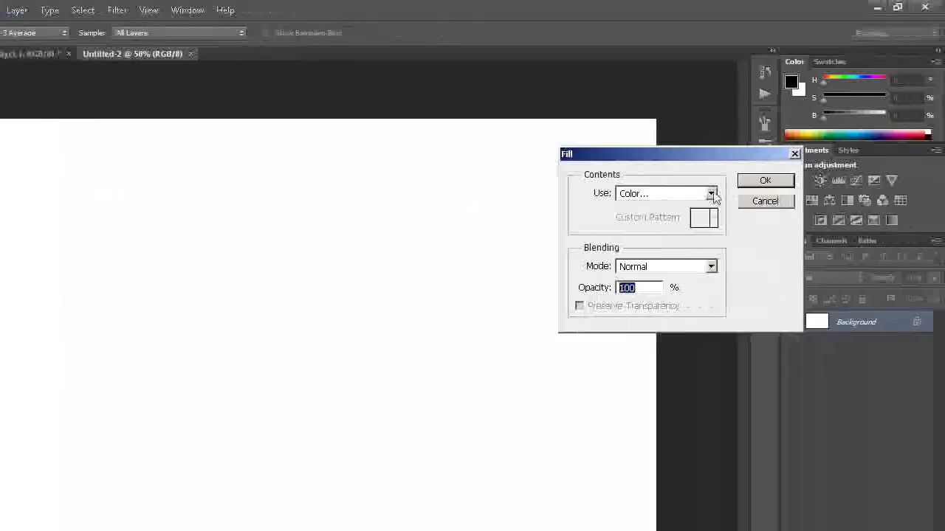
click(710, 193)
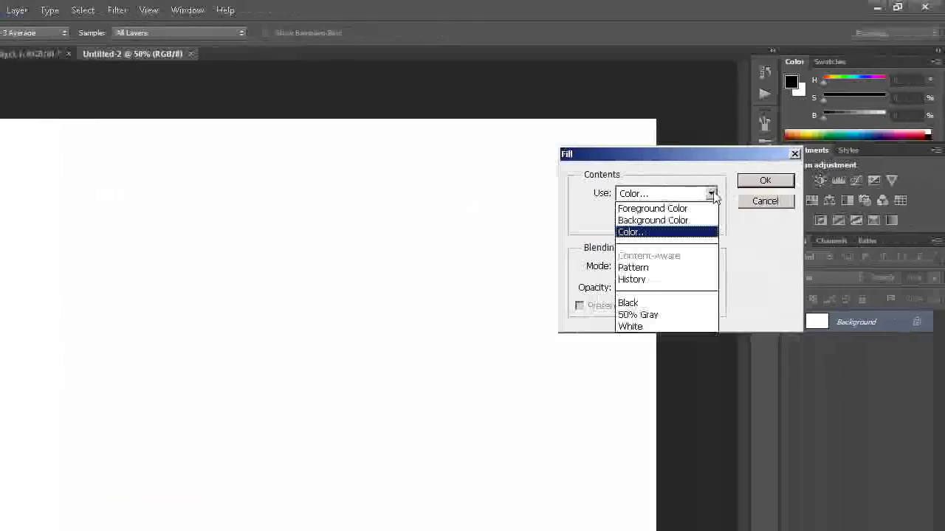
click(647, 269)
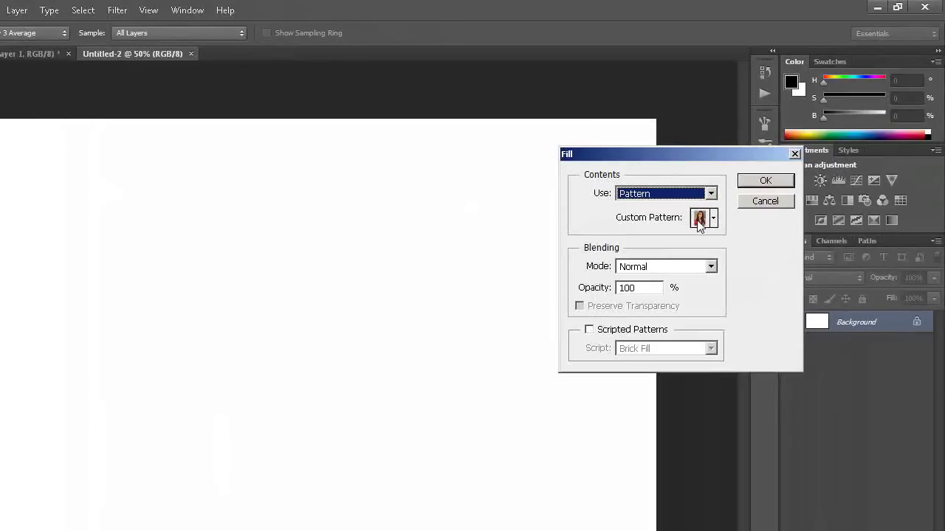
click(777, 180)
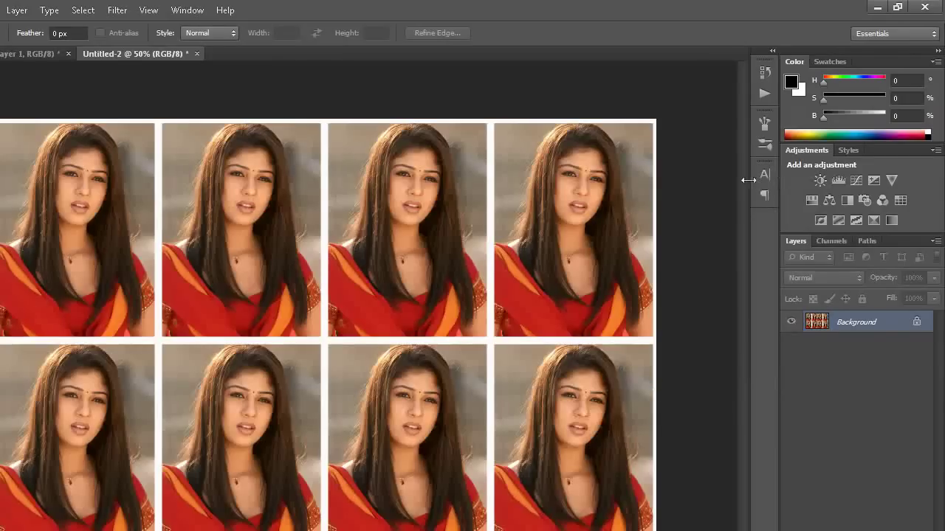